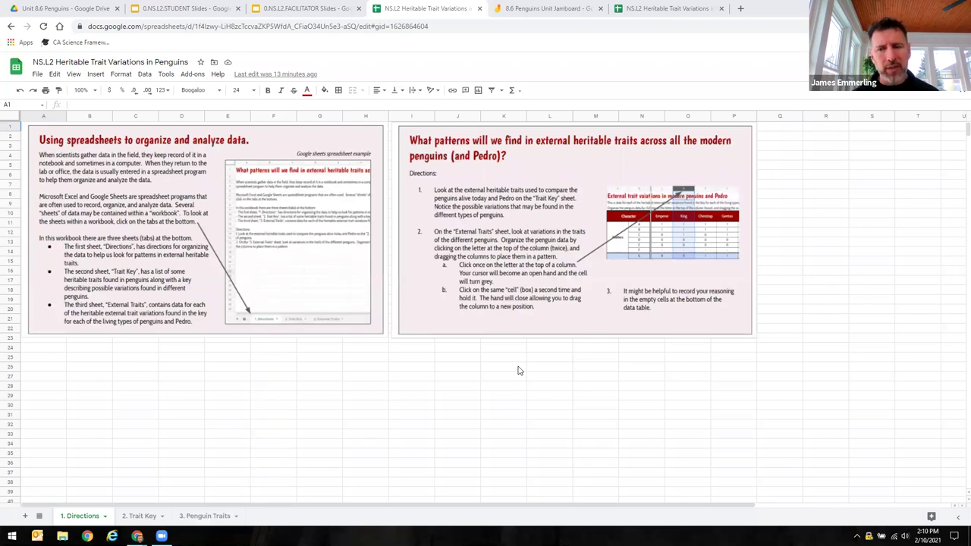
On the 2. Trait Key sheet, unhide the Internal Trait Variations rows (AA–QQ)
drag(500, 366, 333, 434)
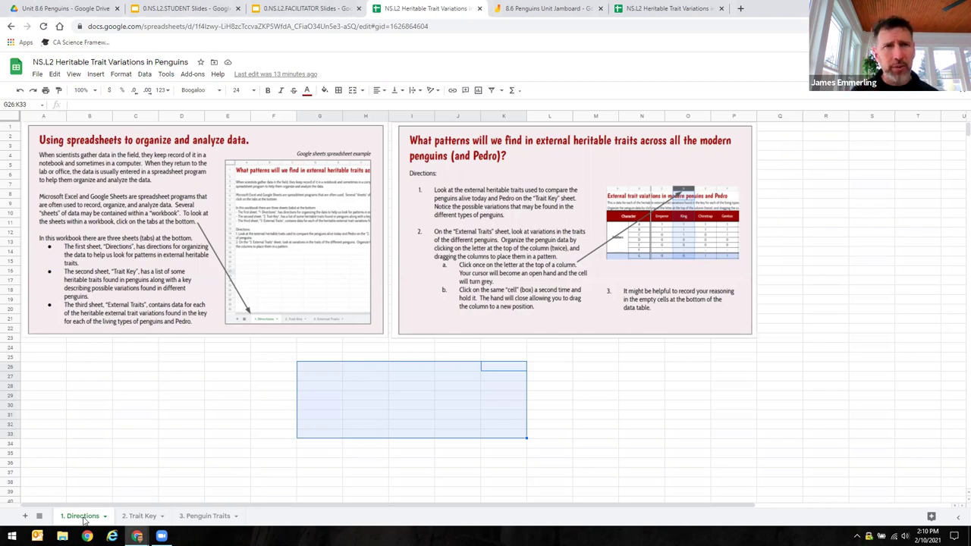
click(138, 517)
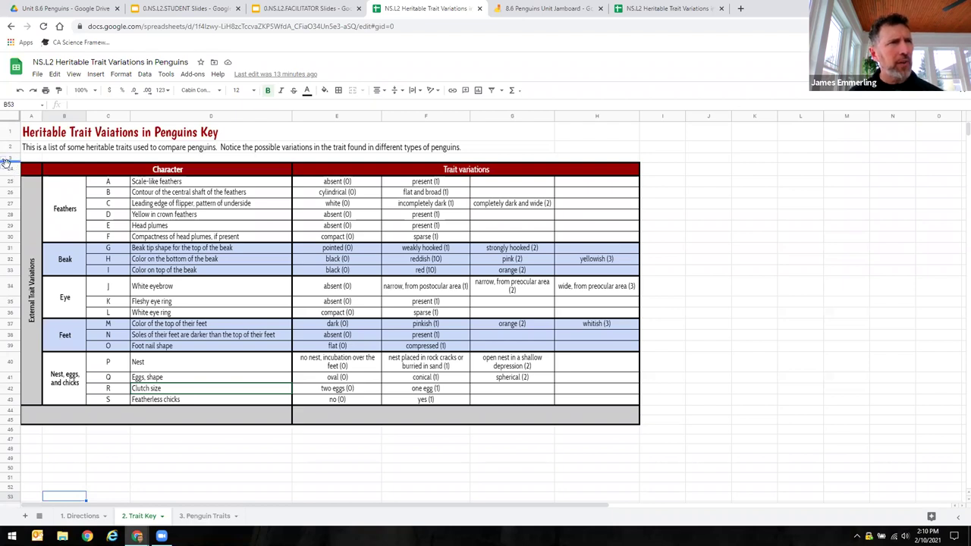
click(5, 166)
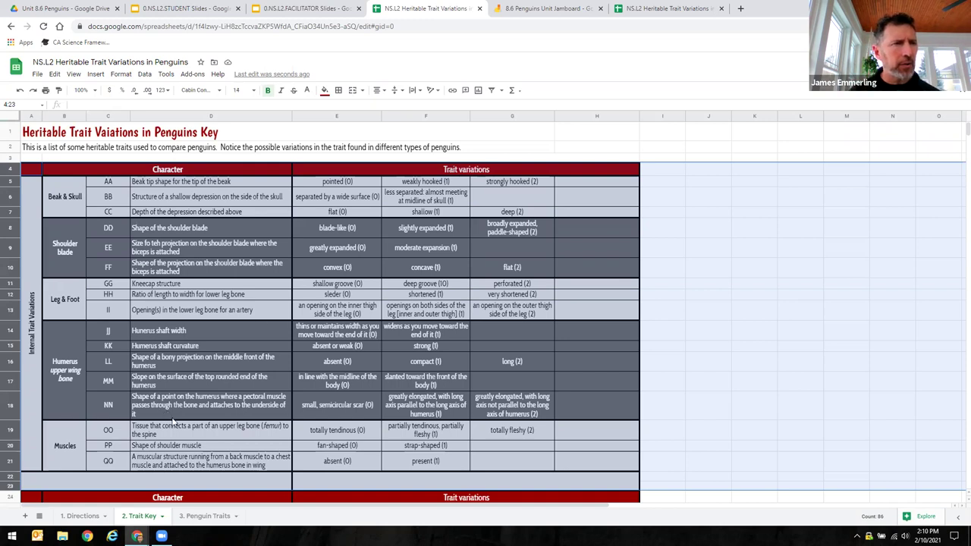
On the Penguin Traits sheet, drag the Emperor column (H) left so it sits before E-crested
click(209, 520)
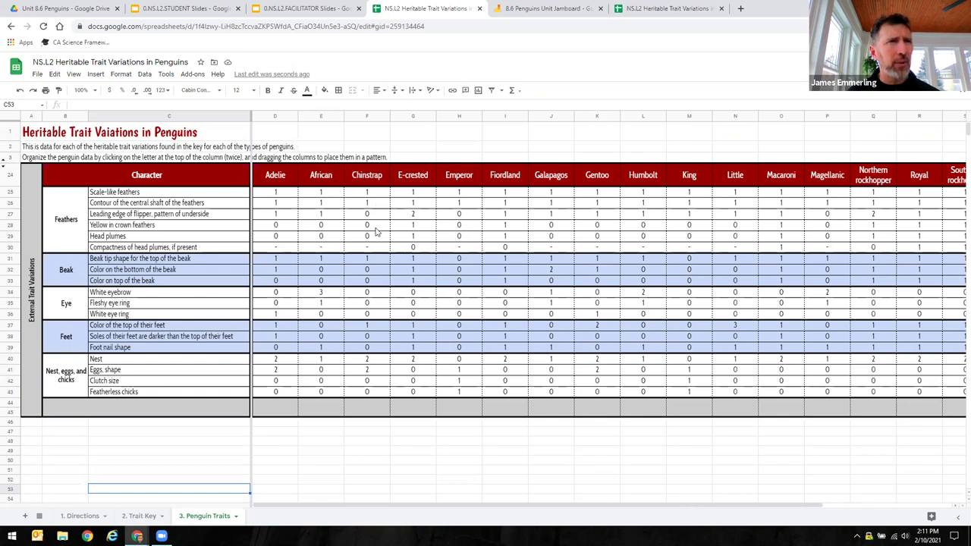
click(459, 115)
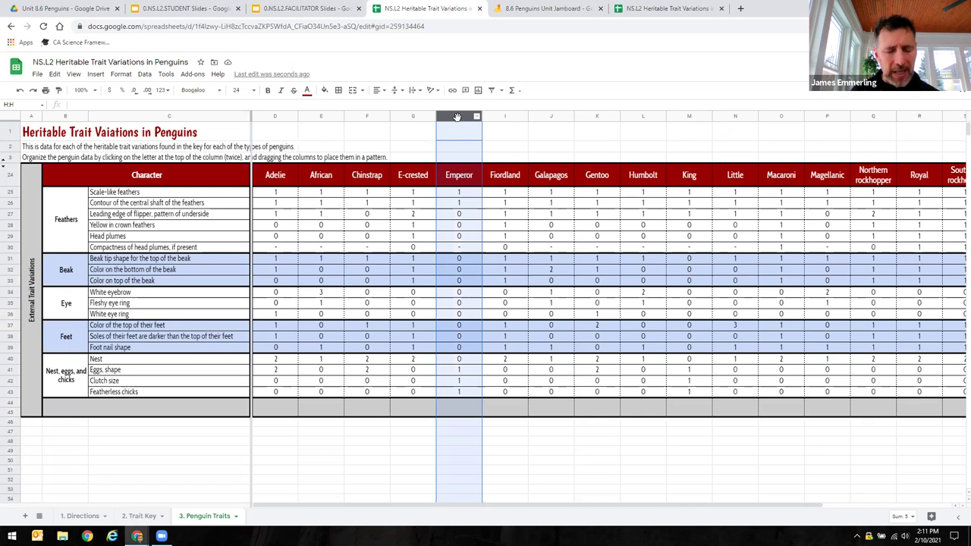
drag(457, 117, 458, 117)
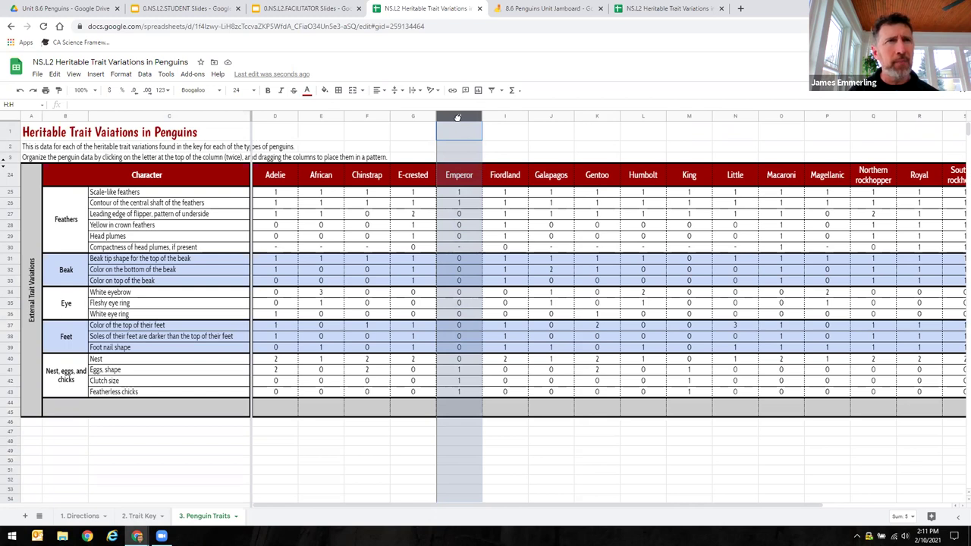
drag(457, 117, 403, 120)
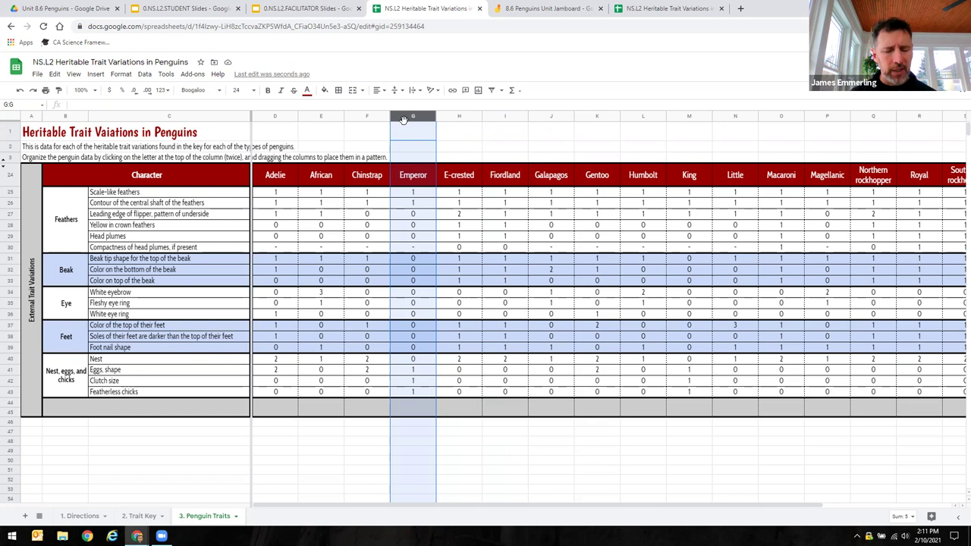
mouse_move(404, 120)
mouse_down()
mouse_move(451, 120)
mouse_move(421, 123)
mouse_up()
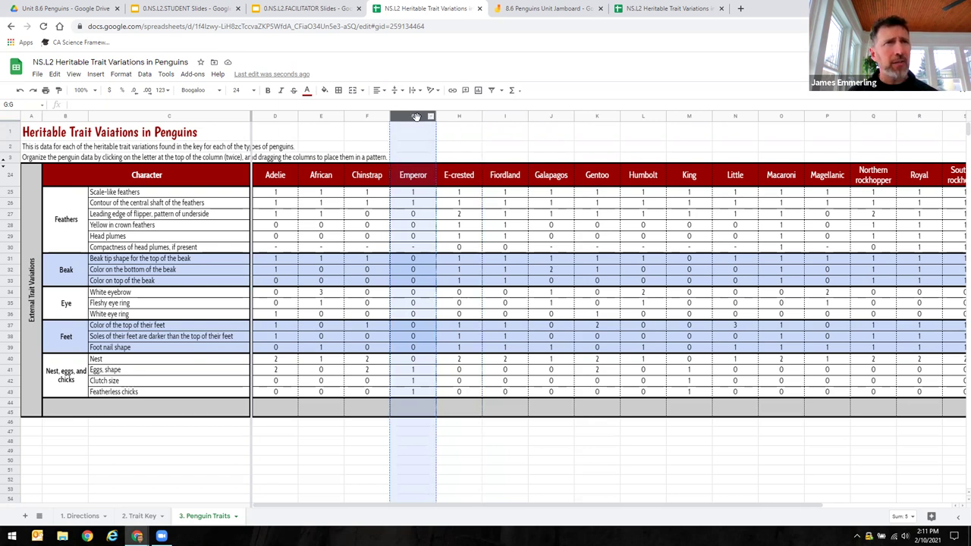
Unhide Penguin Traits rows 4–23, then drag the Chinstrap column (F) ahead of African
click(4, 164)
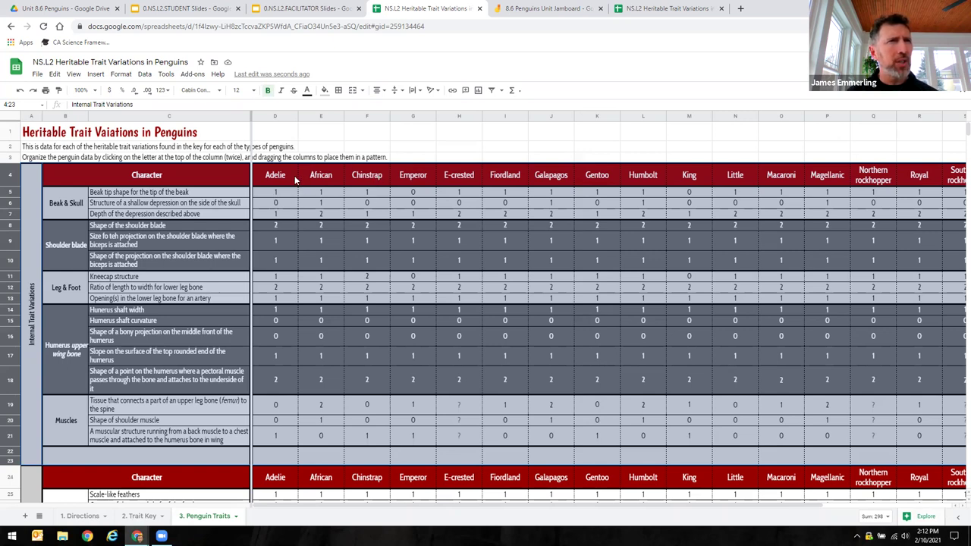
click(366, 116)
mouse_move(355, 115)
mouse_down()
mouse_move(323, 116)
mouse_move(364, 115)
mouse_up()
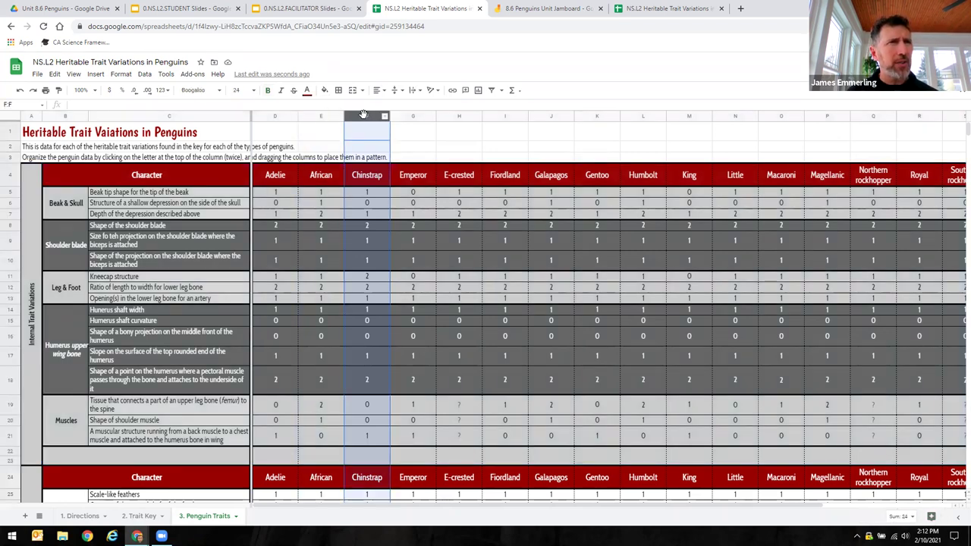
drag(363, 115, 309, 115)
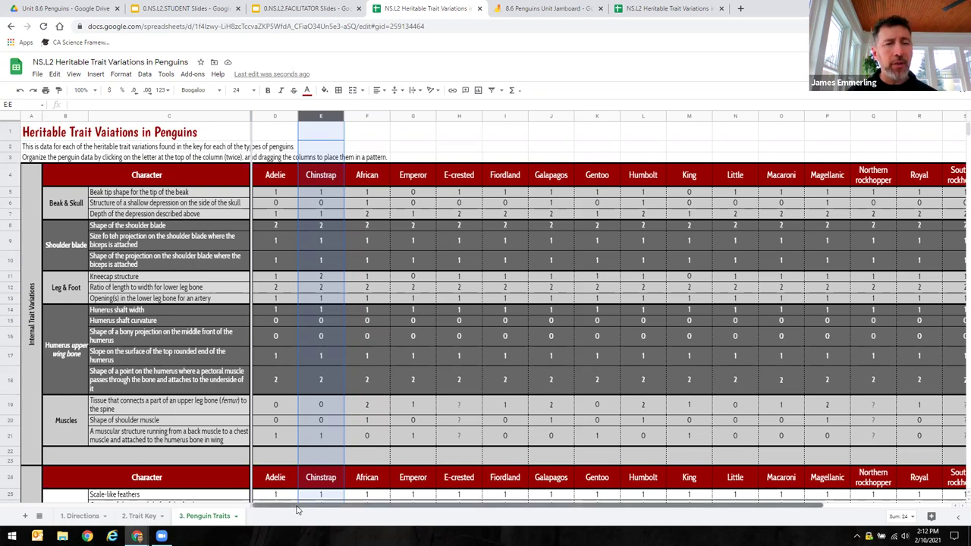
drag(298, 507, 427, 507)
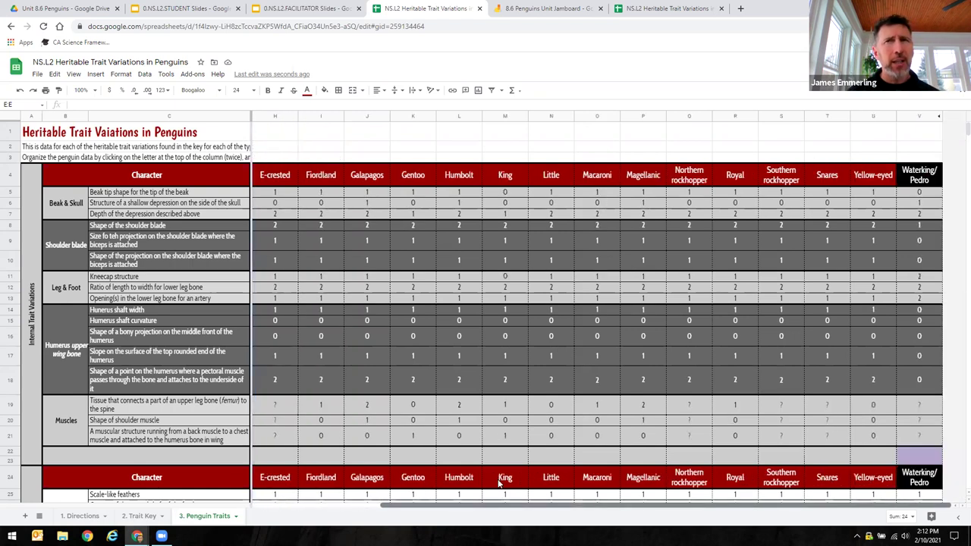
Unhide the columns after V, then drag Colossus (W) between Southern rockhopper and Snares
click(937, 117)
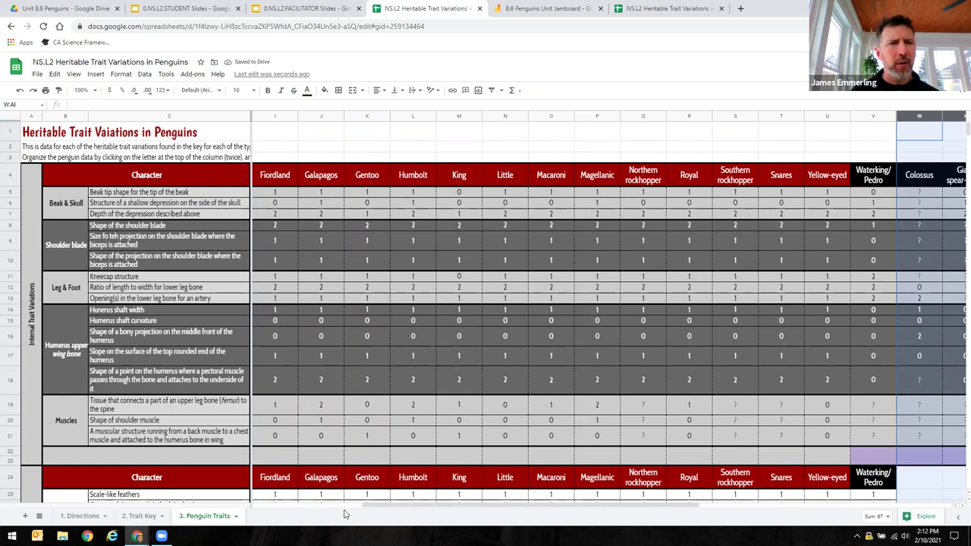
drag(370, 506, 605, 503)
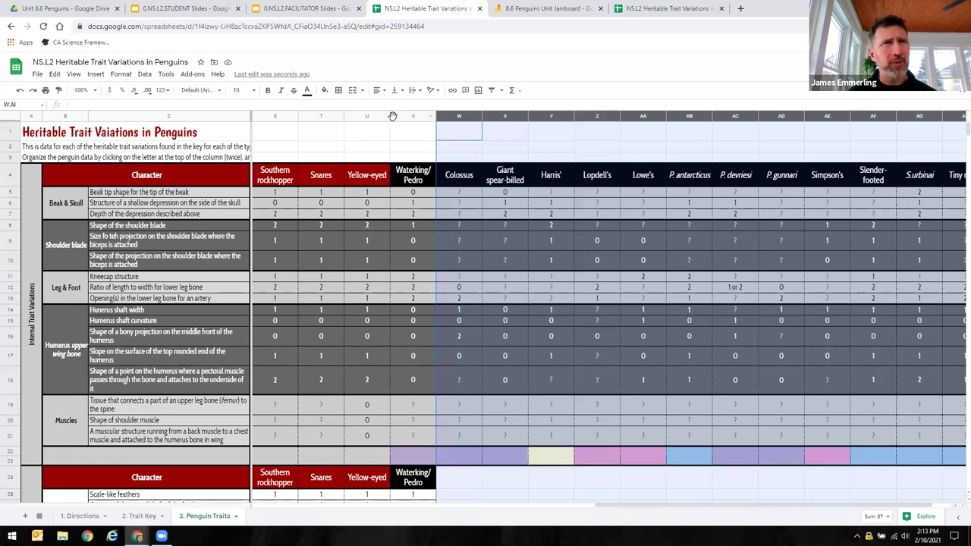
click(395, 119)
click(457, 115)
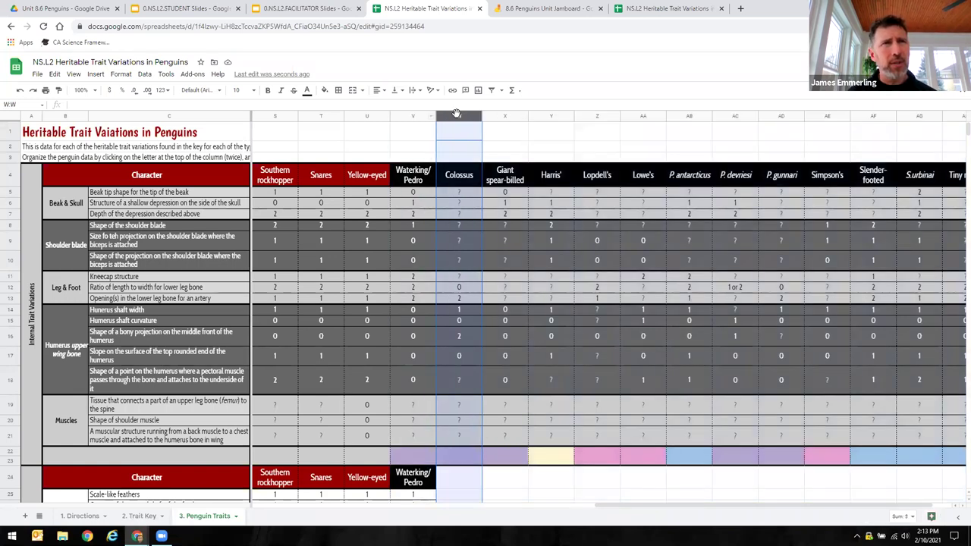
drag(458, 114, 457, 114)
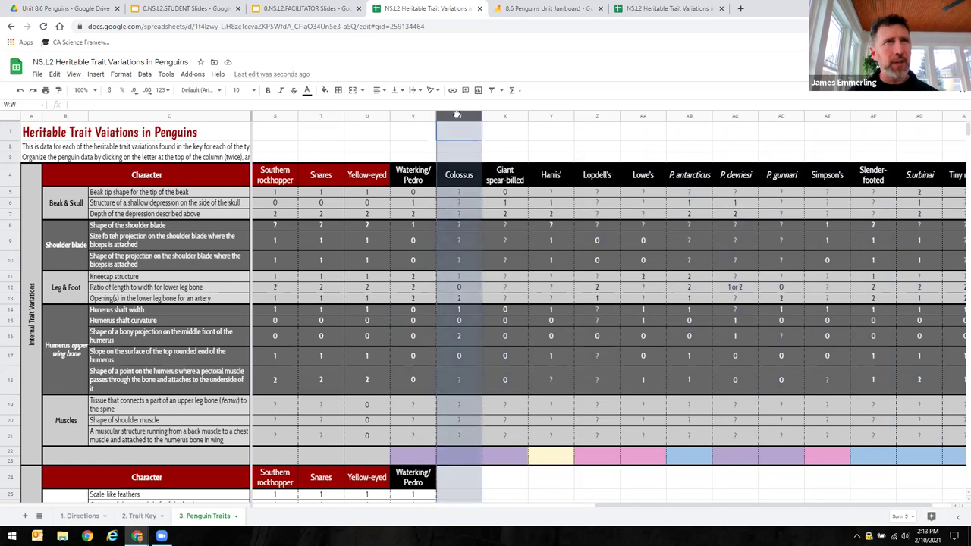
drag(458, 114, 320, 120)
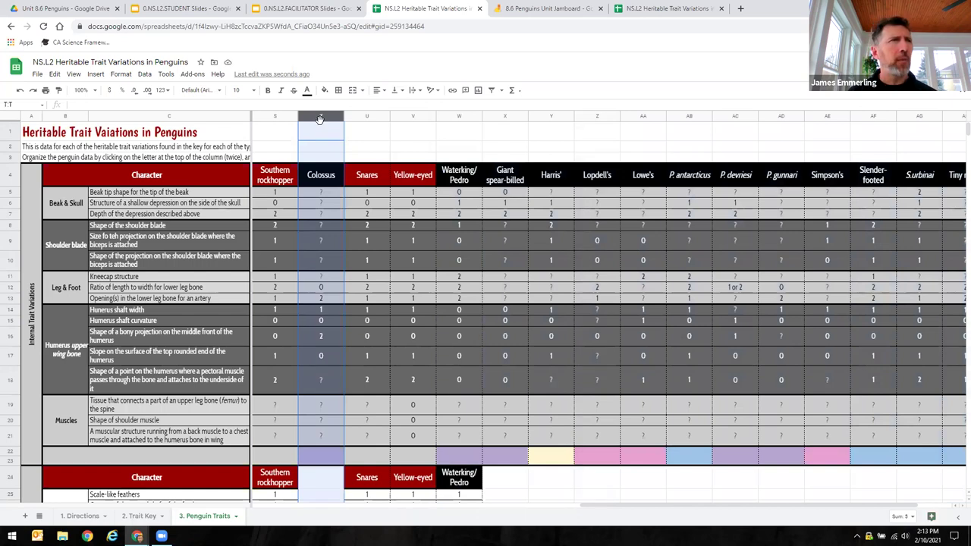
Undo the Colossus move, column reveal, Chinstrap move and row reveal, then bring the internal trait rows back
click(21, 91)
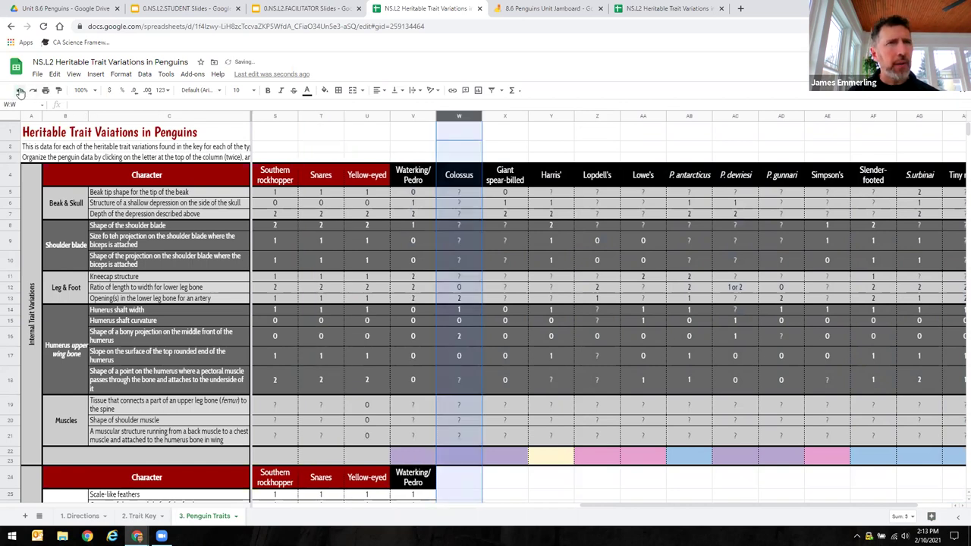
click(21, 91)
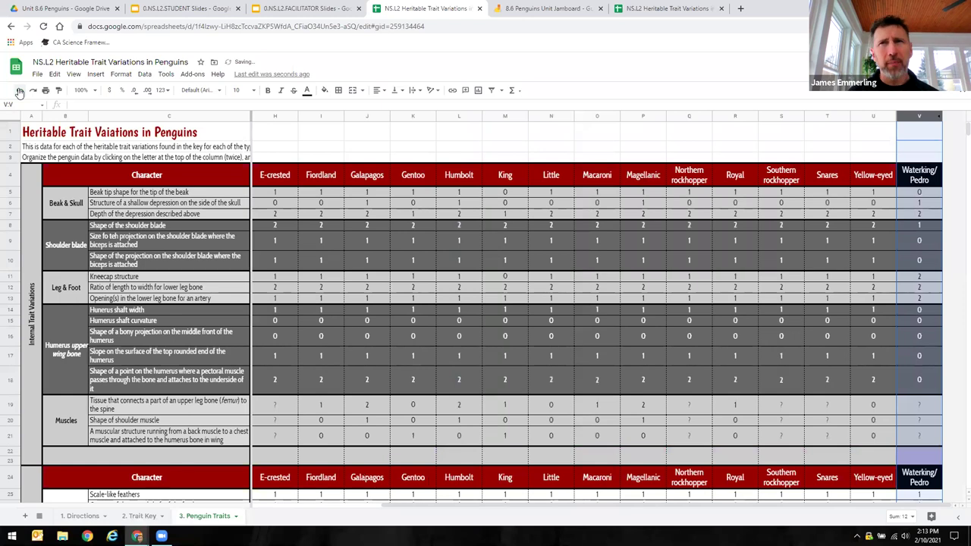
click(20, 91)
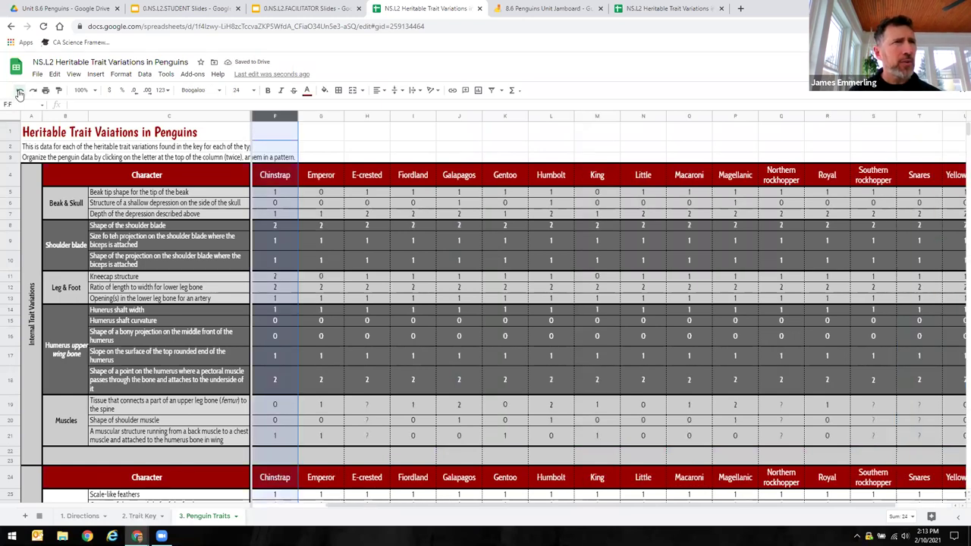
click(20, 91)
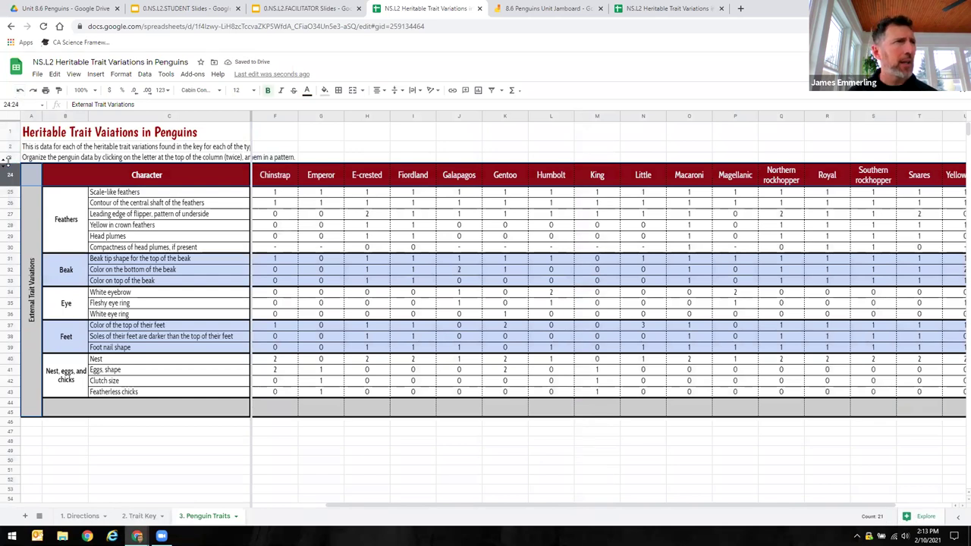
key(ctrl+z)
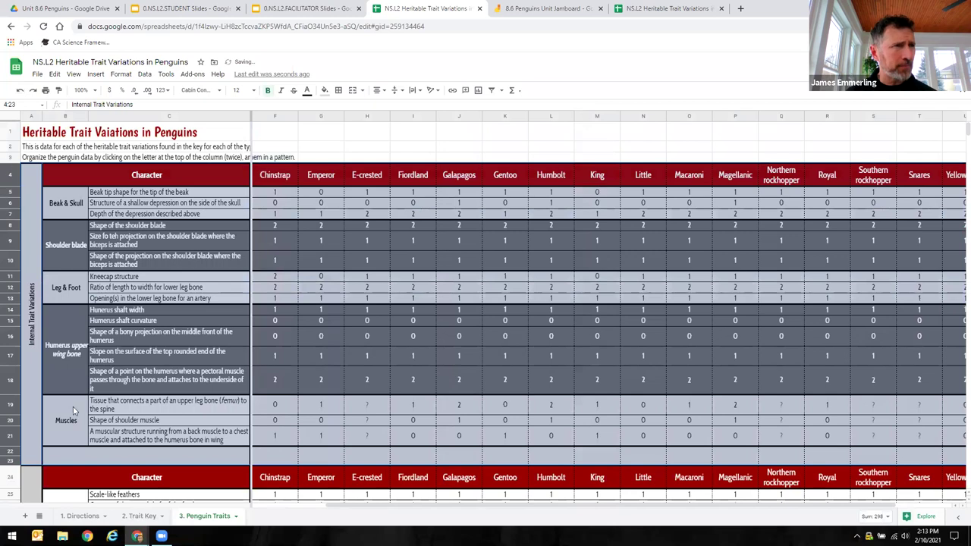
click(173, 482)
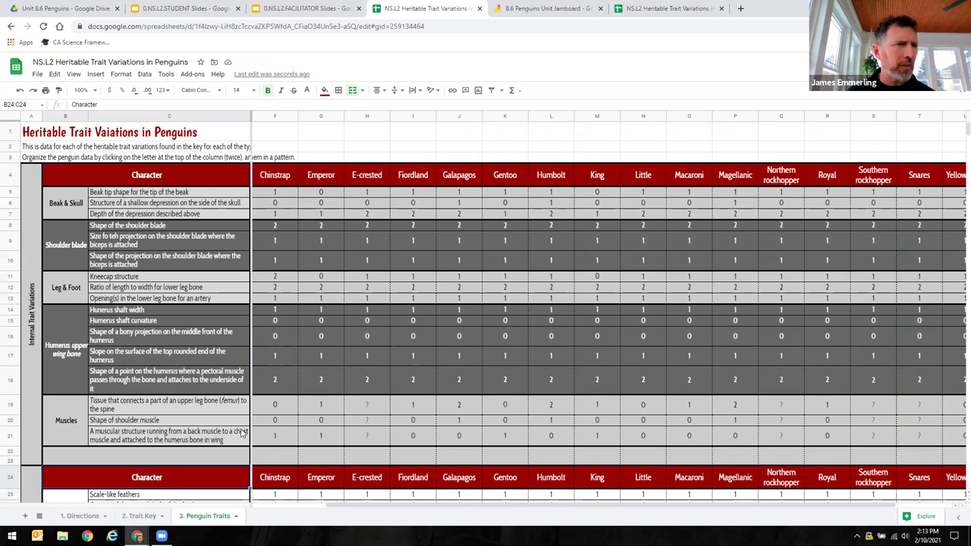
drag(357, 507, 402, 507)
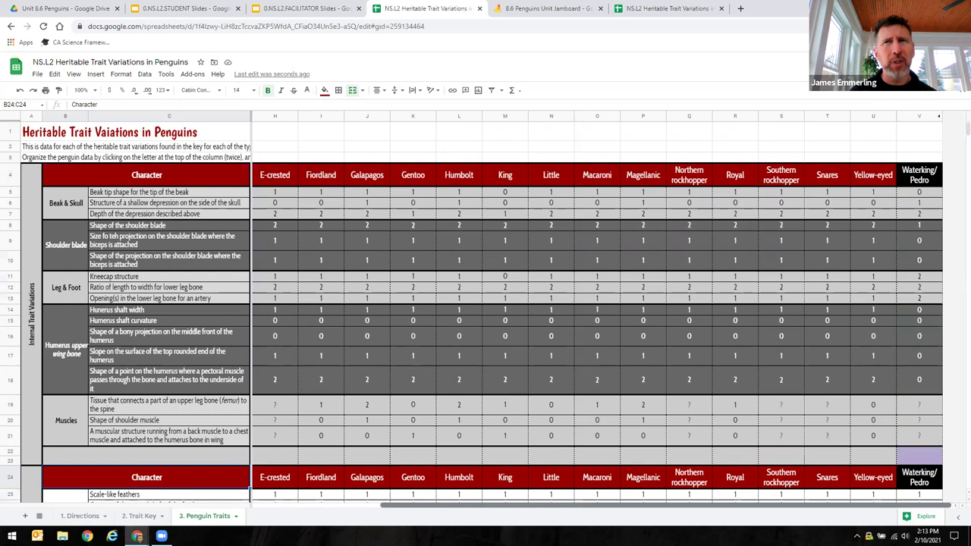
Unhide the columns after Waterking/Pedro to expose Colossus through Waipara
click(947, 116)
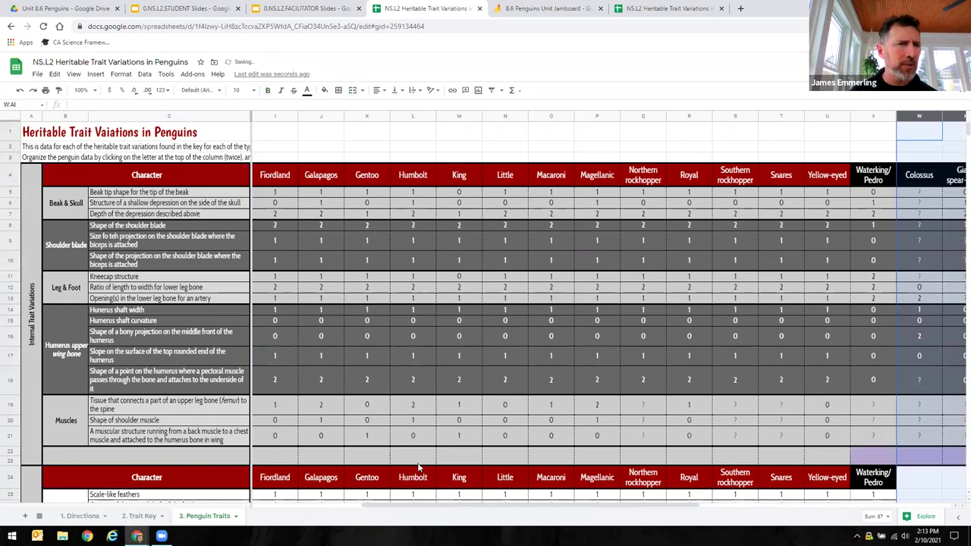
drag(377, 505, 629, 504)
click(310, 133)
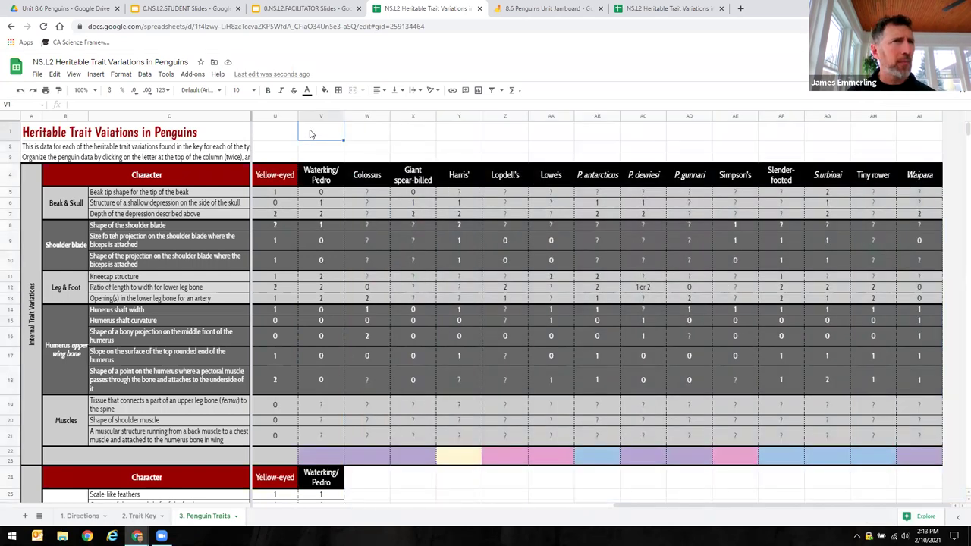
Select columns W–AI, from Colossus through Waipara, and hide them
click(366, 116)
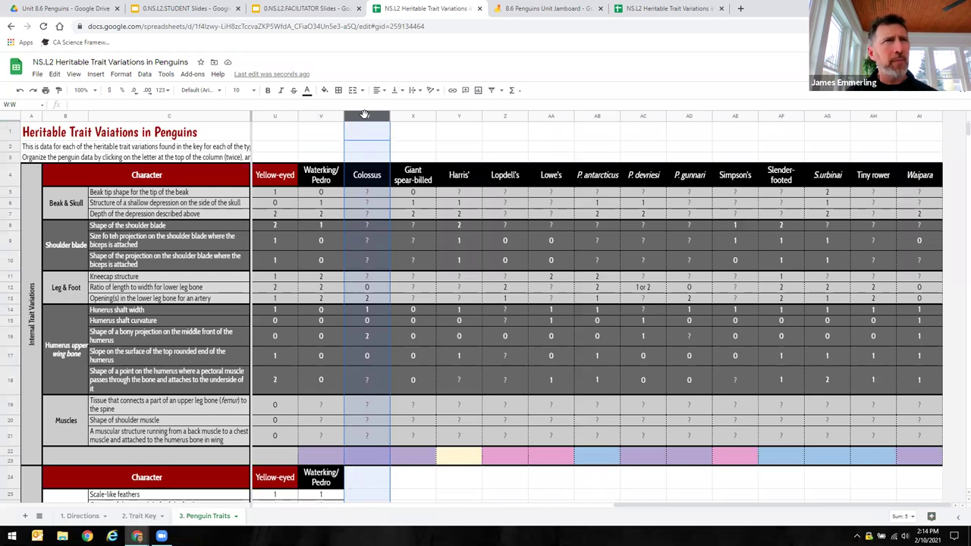
click(419, 116)
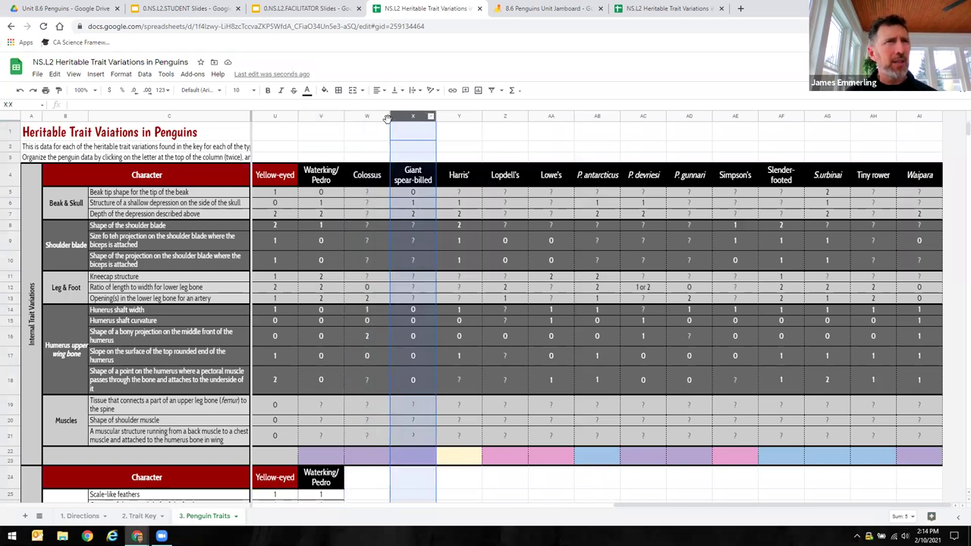
click(368, 117)
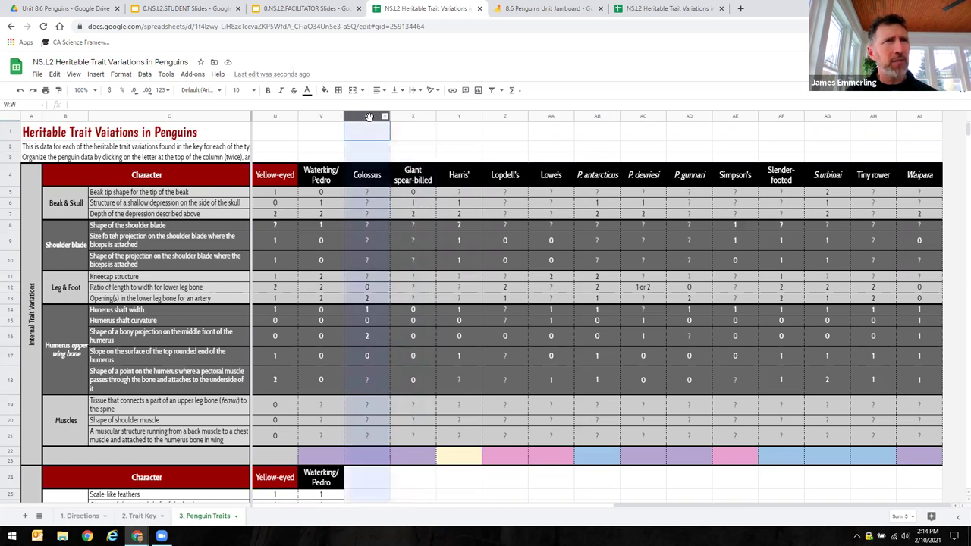
drag(368, 117, 652, 118)
drag(749, 120, 903, 119)
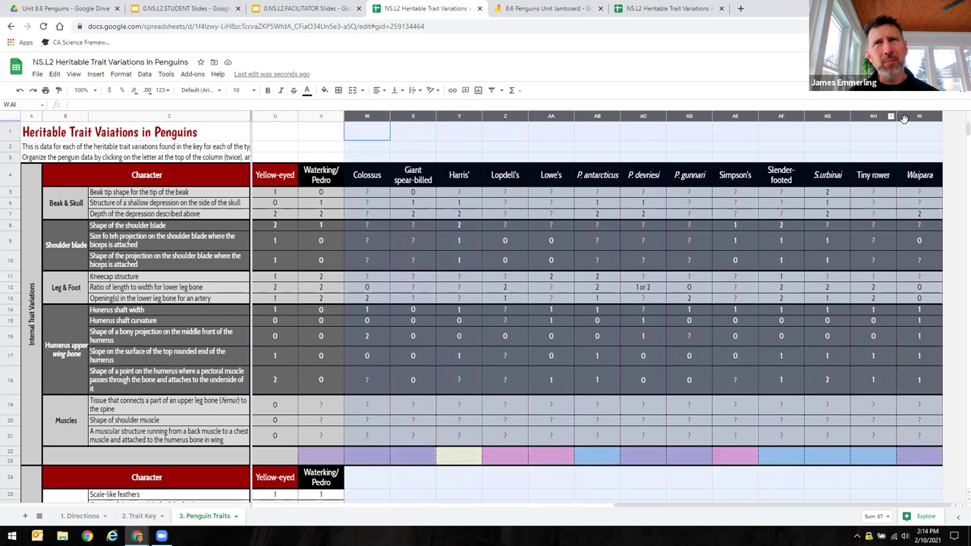
right_click(694, 118)
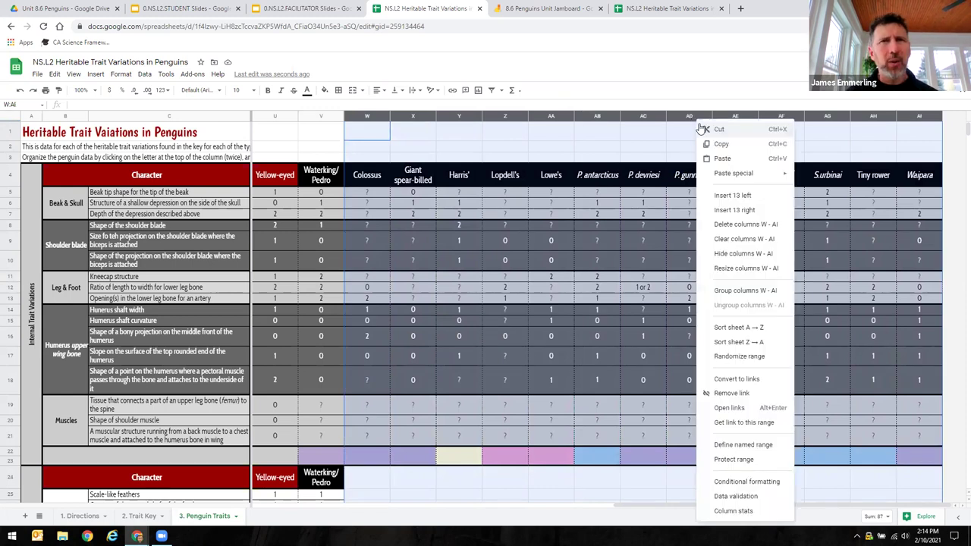
click(719, 258)
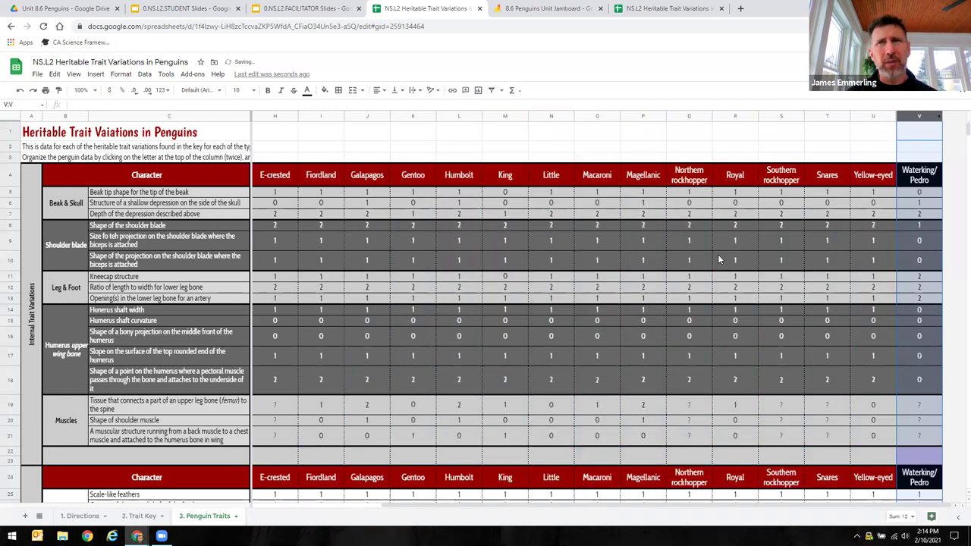
click(728, 135)
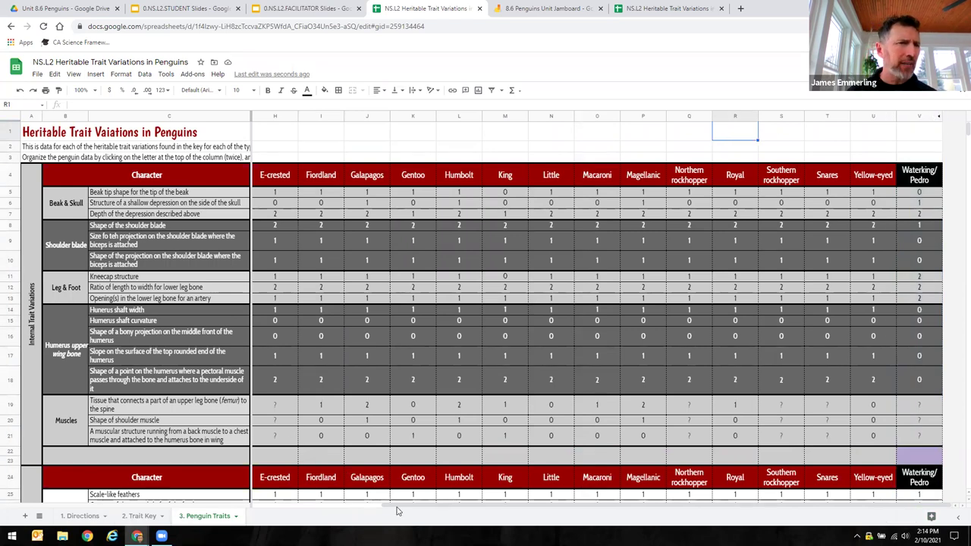
click(326, 506)
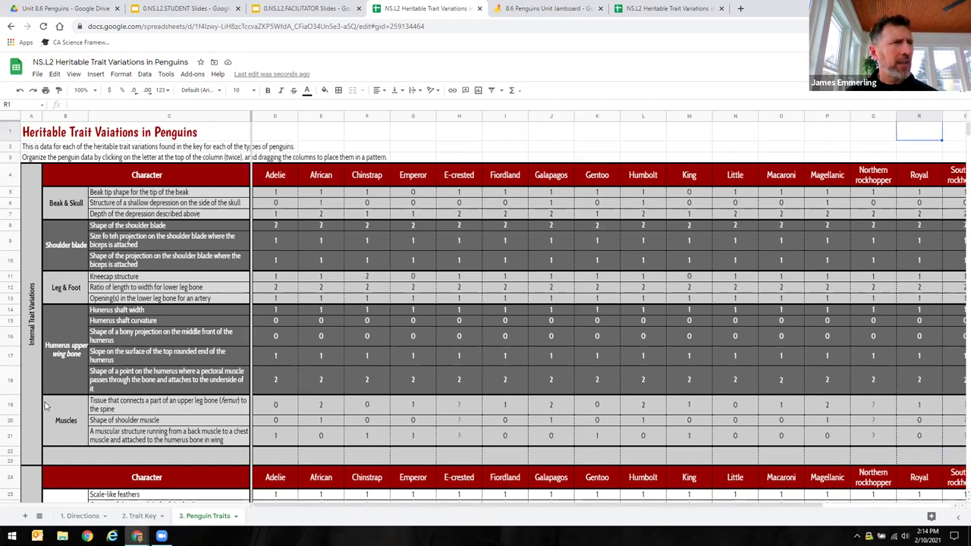
Select rows 4–23, the Internal Trait Variations, on Penguin Traits and hide them
click(9, 175)
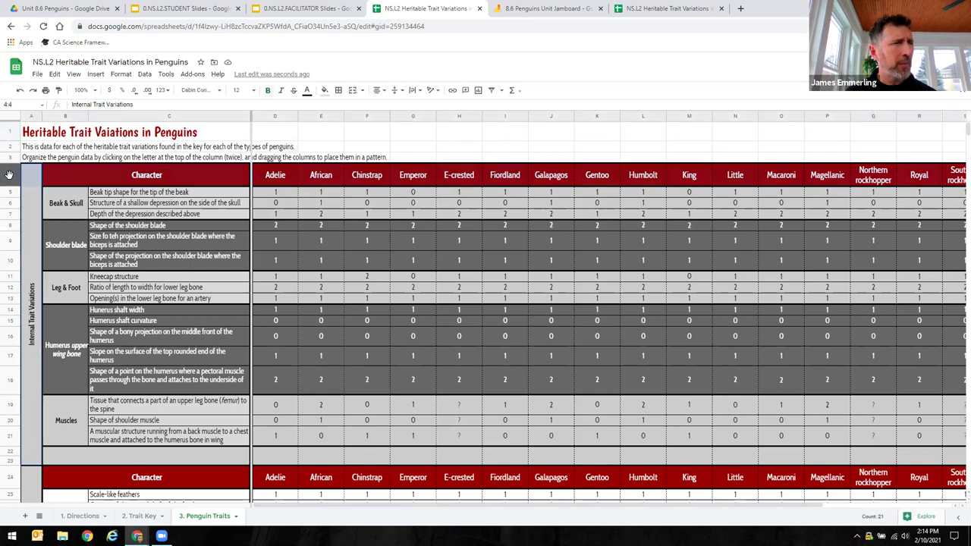
drag(9, 176, 9, 456)
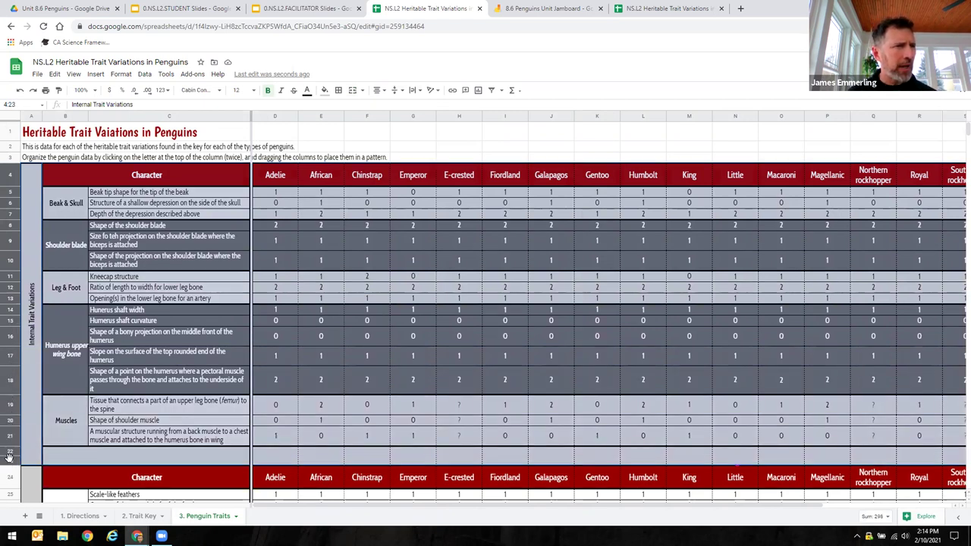
right_click(9, 291)
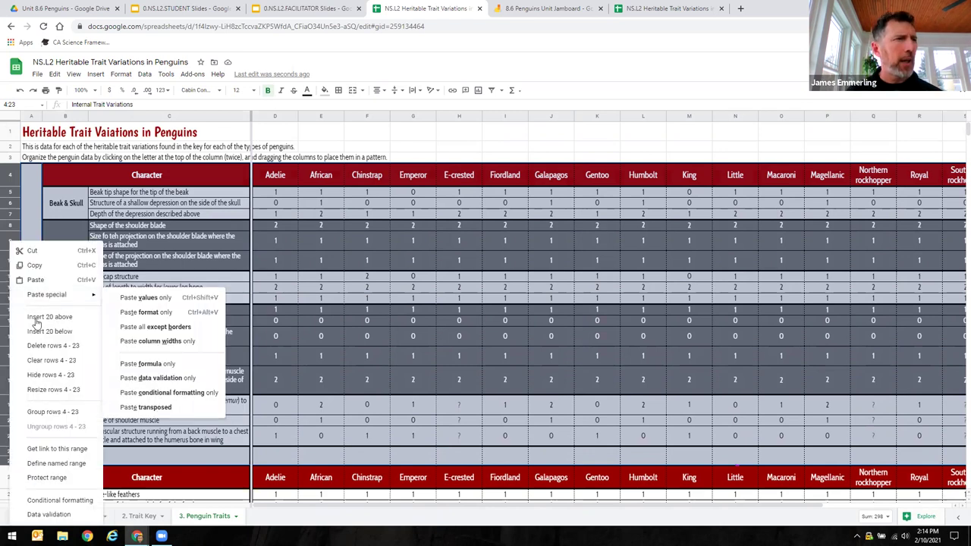
click(41, 375)
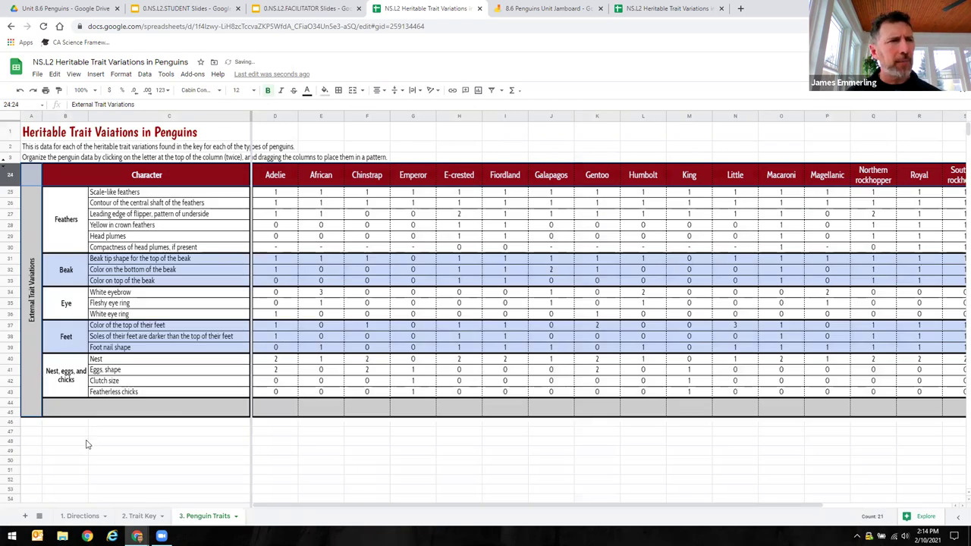
click(106, 453)
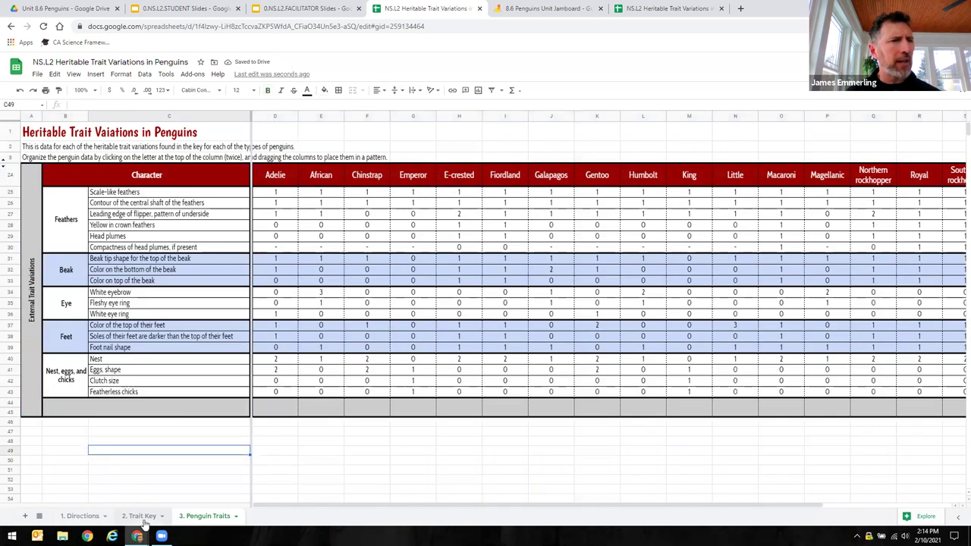
On the 2. Trait Key sheet, hide rows 4–23 holding internal traits AA–QQ
click(142, 518)
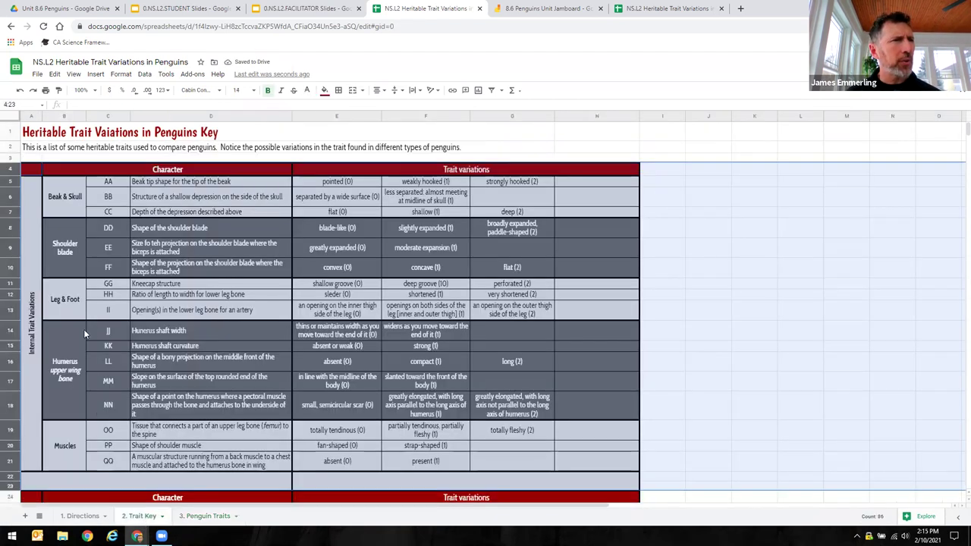
click(93, 486)
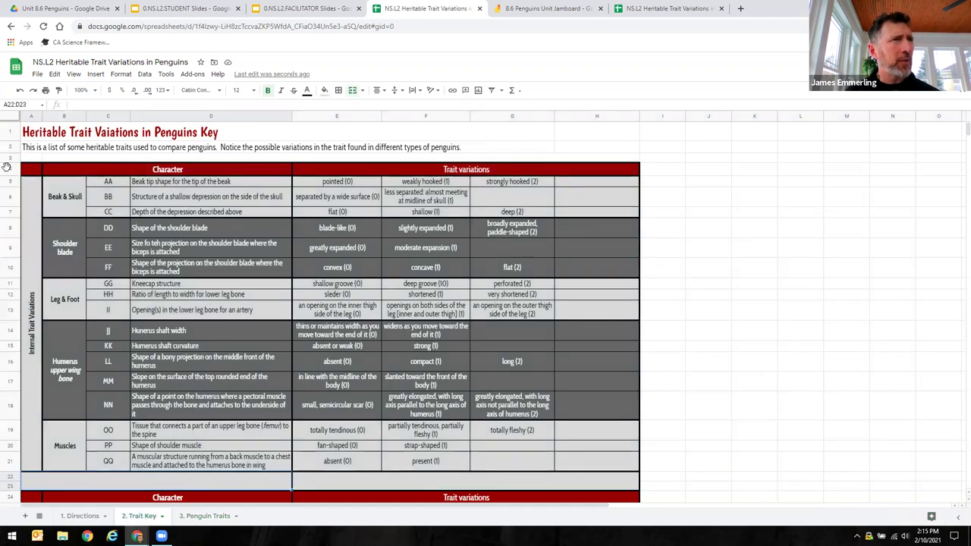
drag(6, 167, 9, 488)
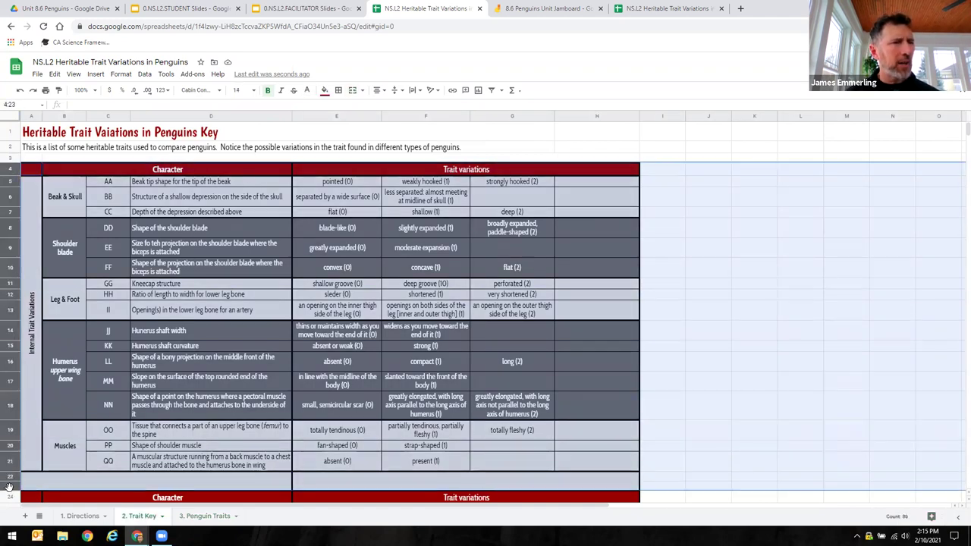
right_click(6, 402)
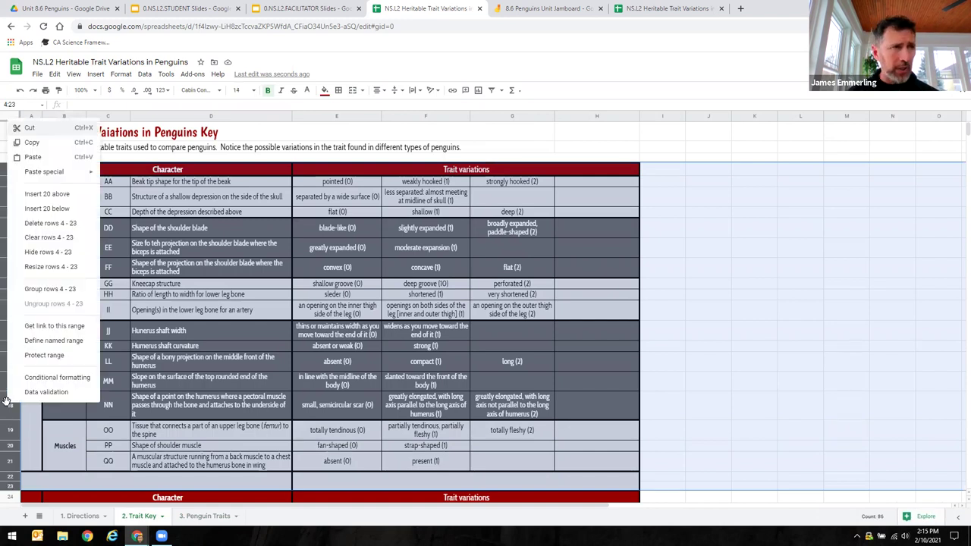
click(46, 252)
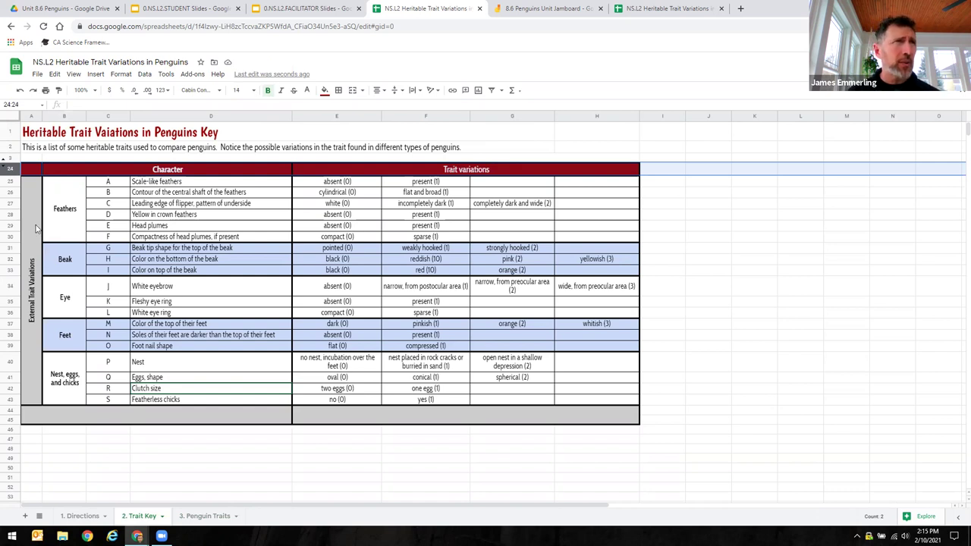
click(213, 26)
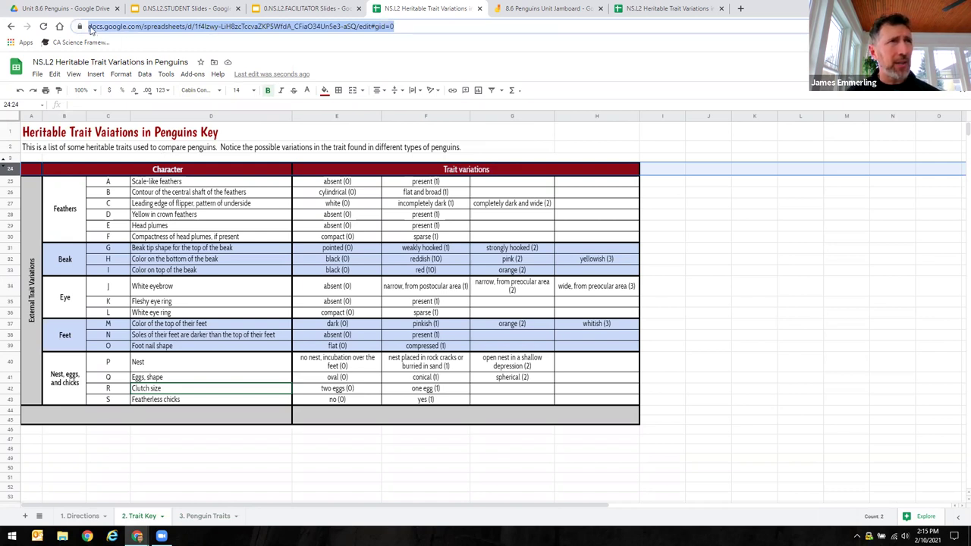
Replace the address ending edit#gid=0 with 'copy' and select the resulting /copy link
click(410, 26)
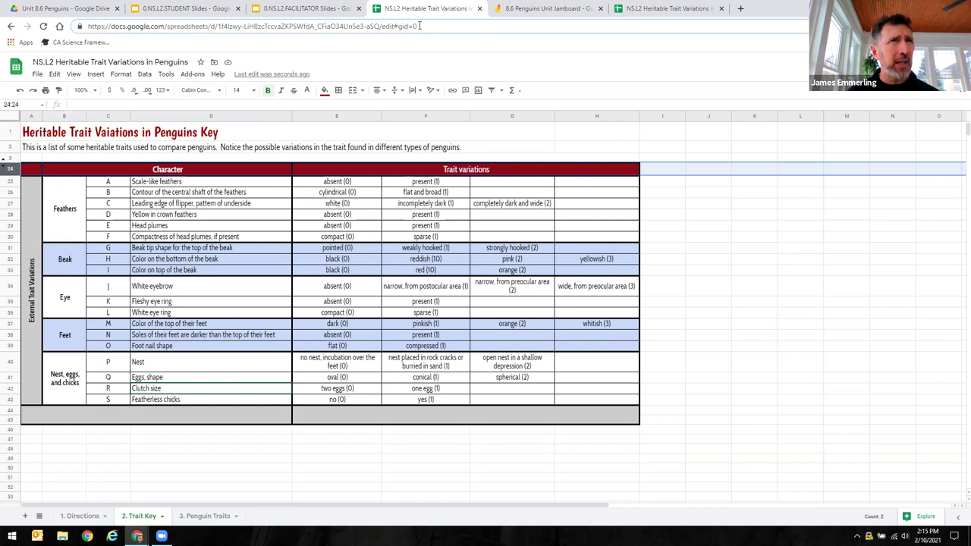
key(BackSpace)
key(BackSpace)
key(BackSpace)
key(BackSpace)
key(BackSpace)
key(BackSpace)
key(BackSpace)
key(BackSpace)
key(BackSpace)
key(BackSpace)
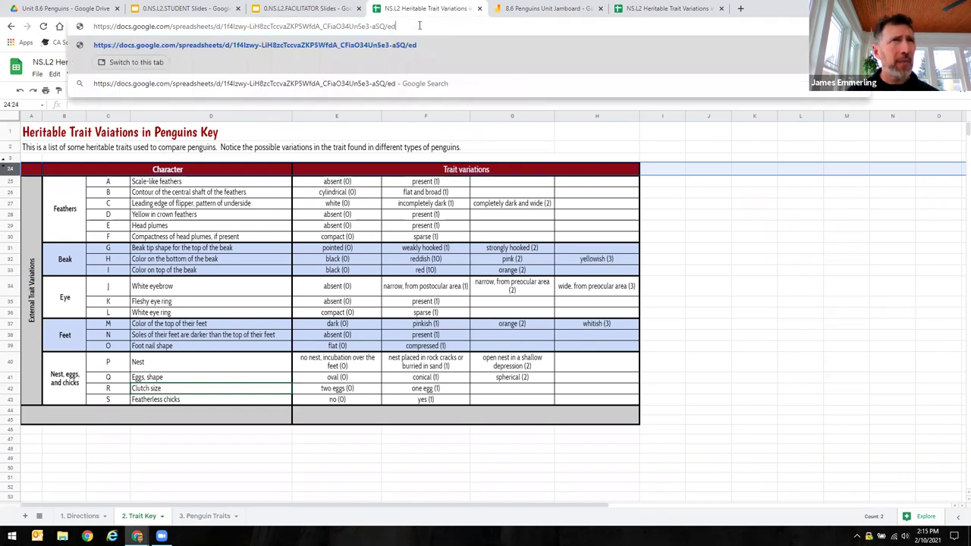
text(copy)
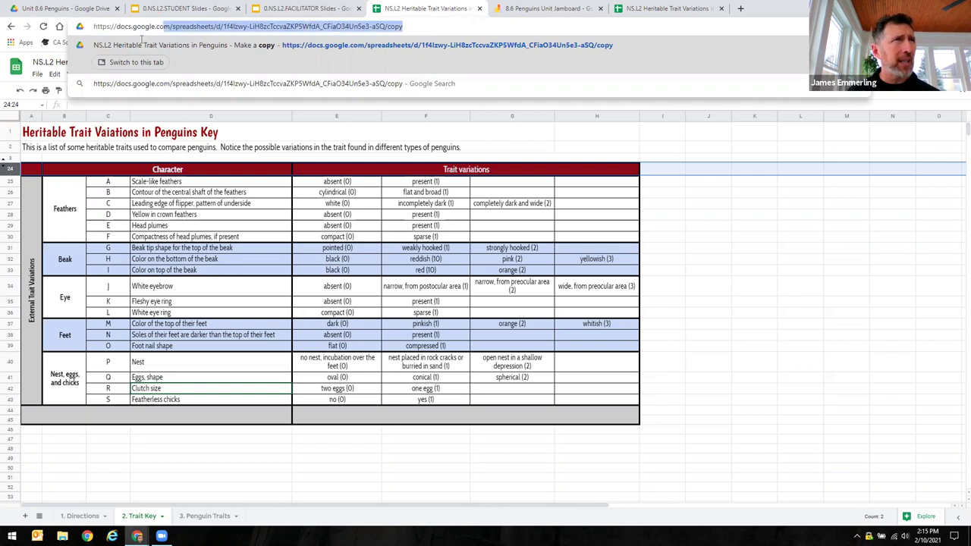
drag(141, 40, 75, 32)
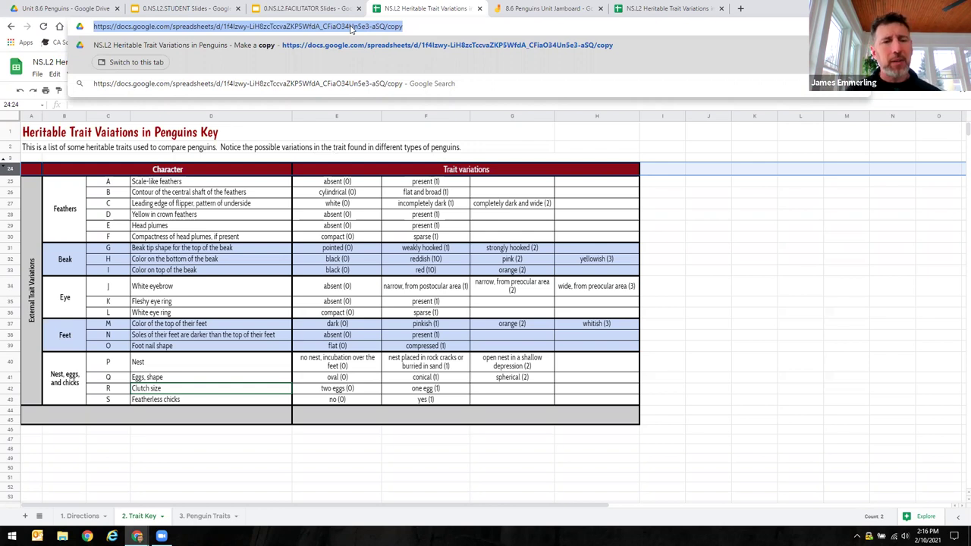
Remove 'copy' from the address and reload the workbook's plain URL
click(416, 27)
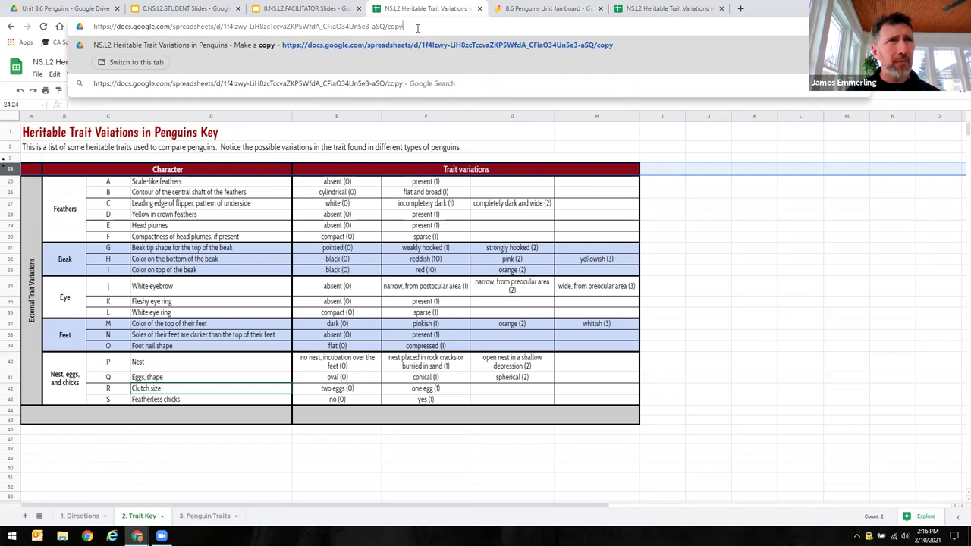
key(BackSpace)
key(BackSpace)
key(BackSpace)
key(BackSpace)
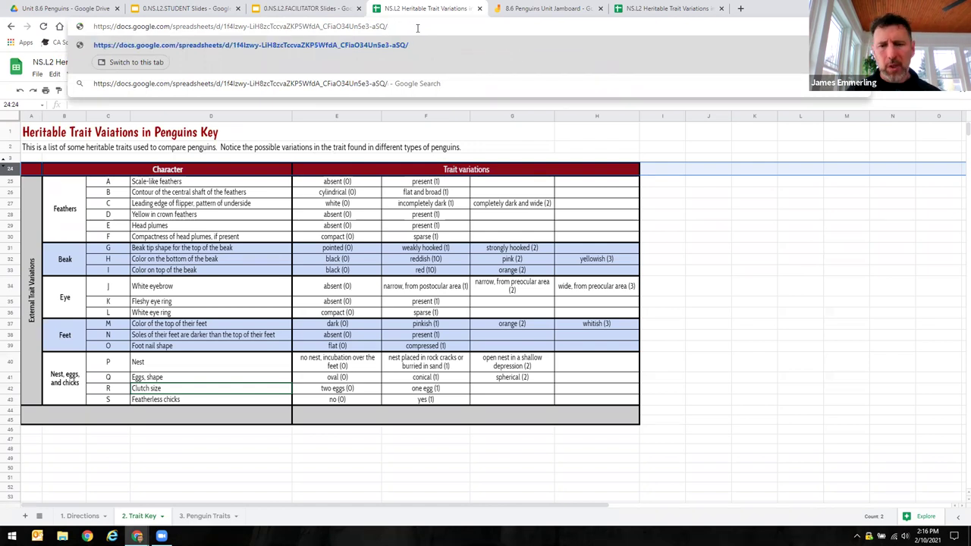
key(Return)
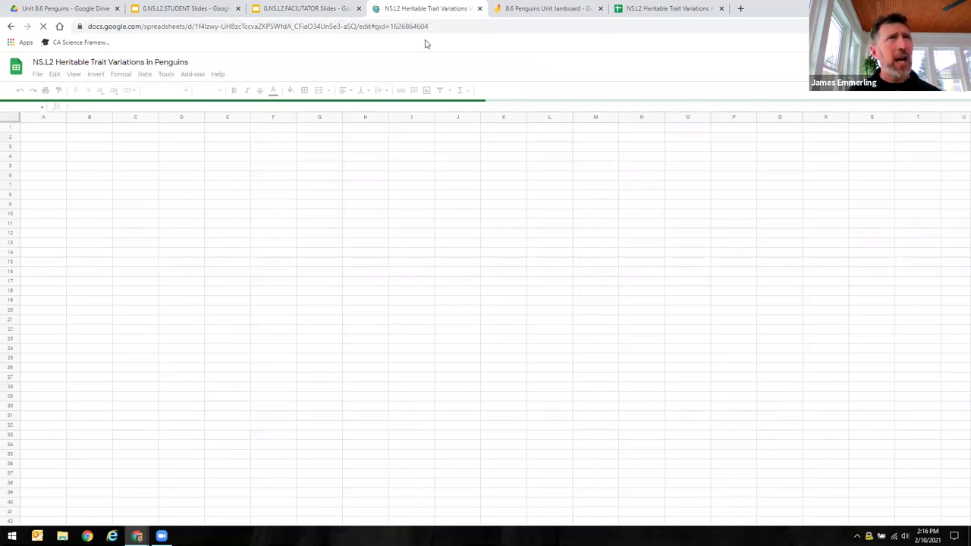
Leave the reloaded workbook for the 0.NS.L2.STUDENT Slides presentation
click(455, 26)
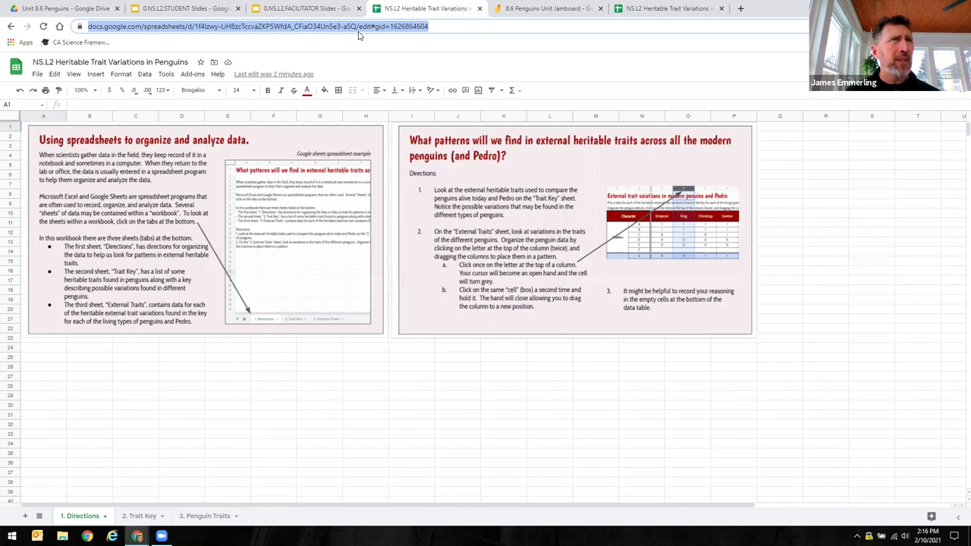
click(203, 11)
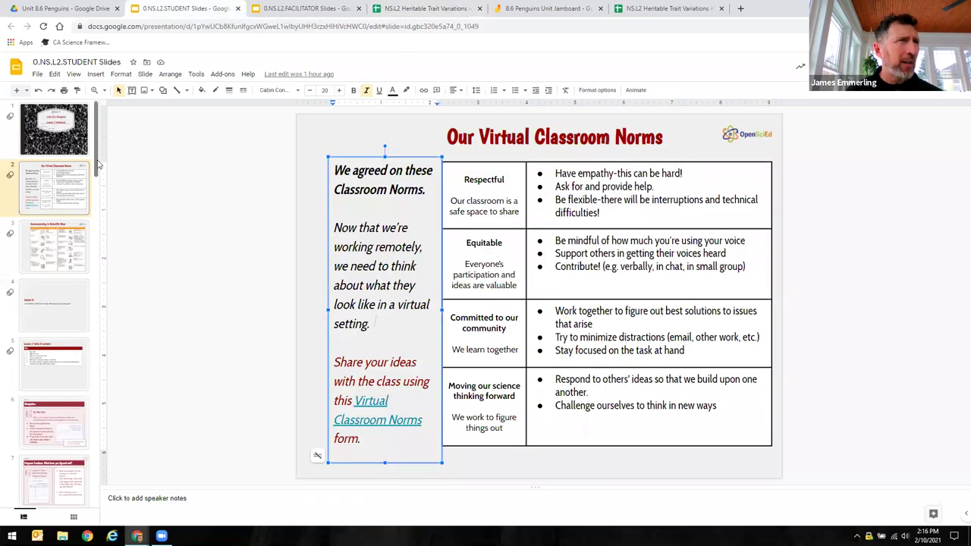
Go to slide 14, the penguin sorting slide
scroll(104, 231, down, 5)
scroll(106, 239, down, 5)
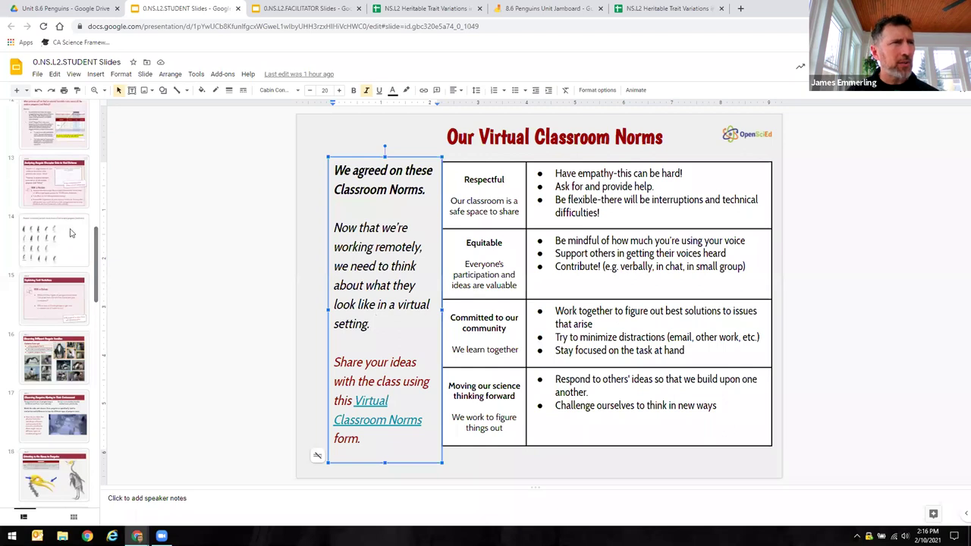
click(69, 232)
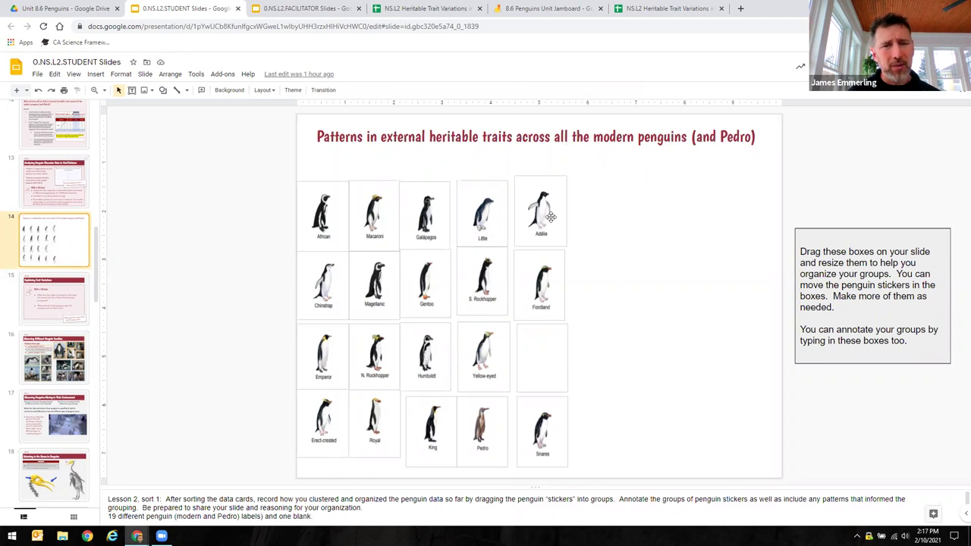
Place Adelie at right, Fiordland below it, Little beside it, and the instruction box alongside
drag(551, 217, 708, 206)
drag(558, 279, 708, 265)
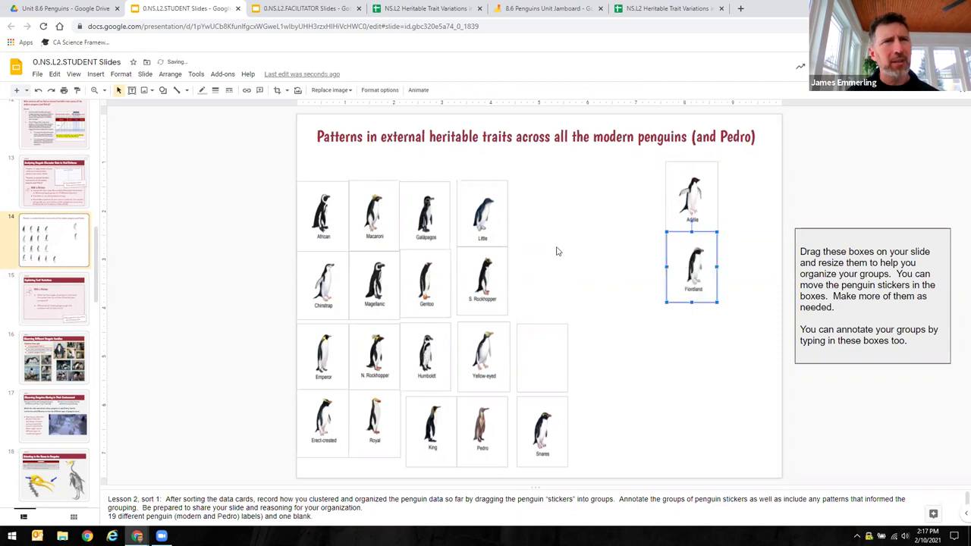
click(480, 228)
drag(537, 214, 637, 213)
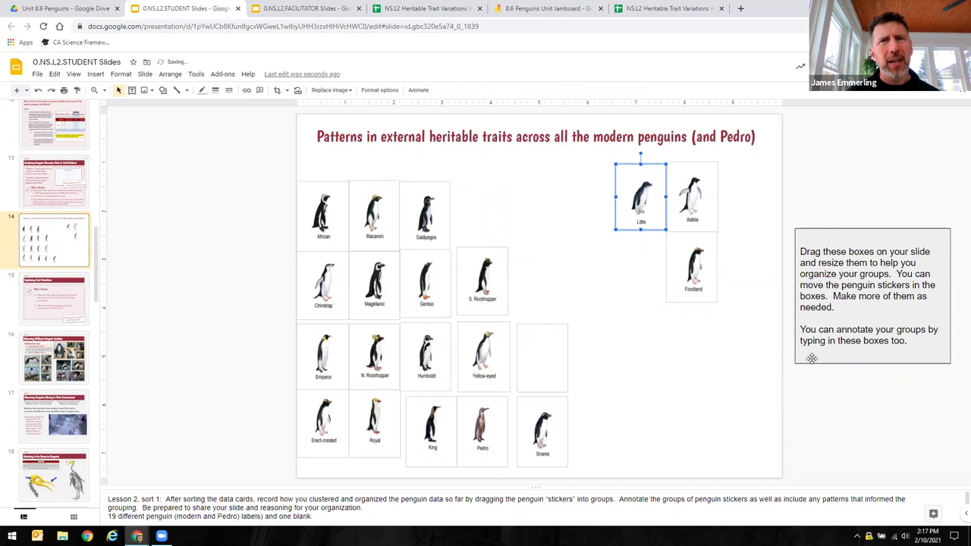
drag(812, 359, 576, 320)
Send the instruction box to back behind the stickers, then select all its text
right_click(621, 294)
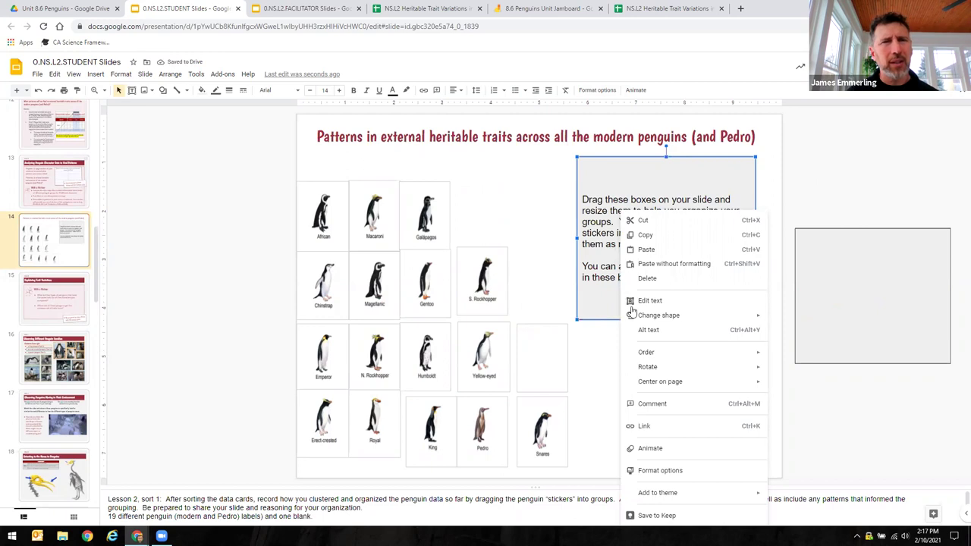
mouse_move(648, 354)
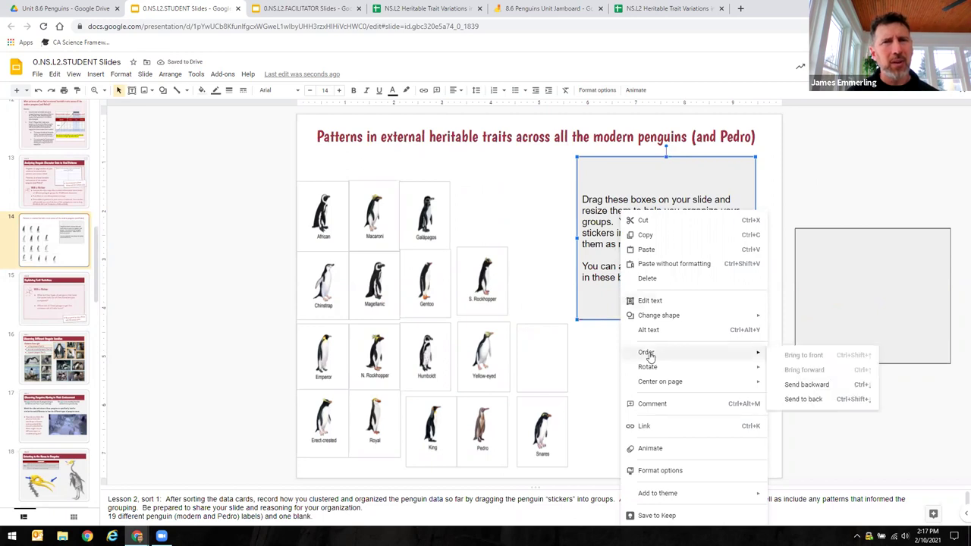
click(796, 400)
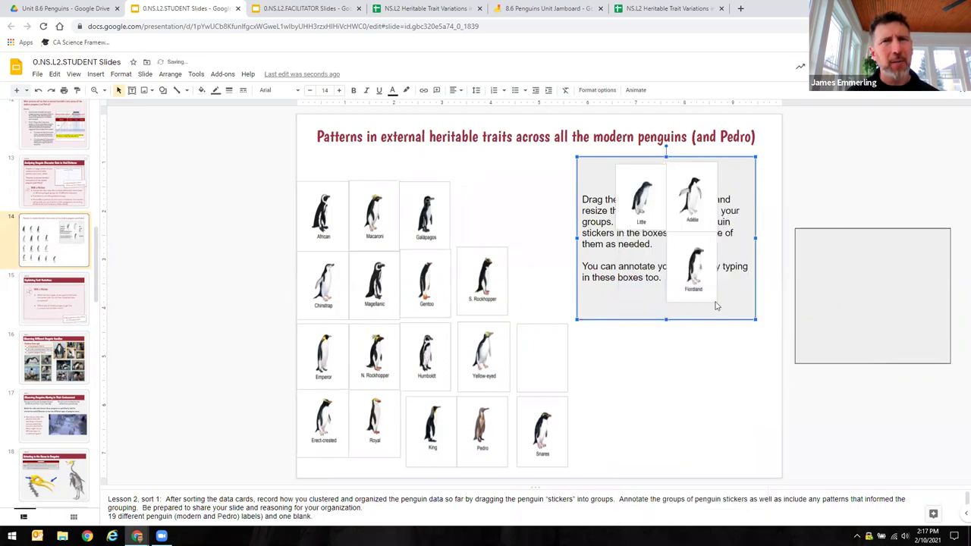
click(628, 263)
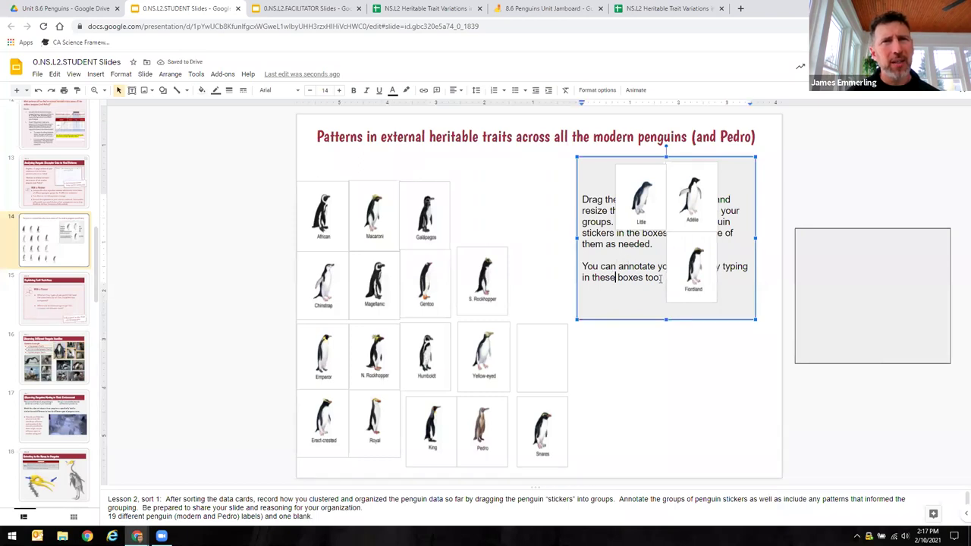
key(ctrl+a)
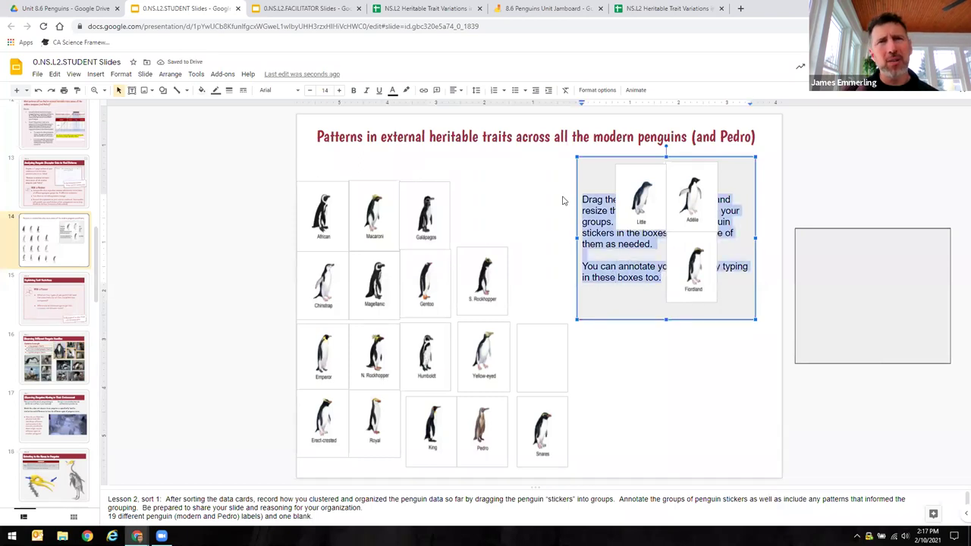